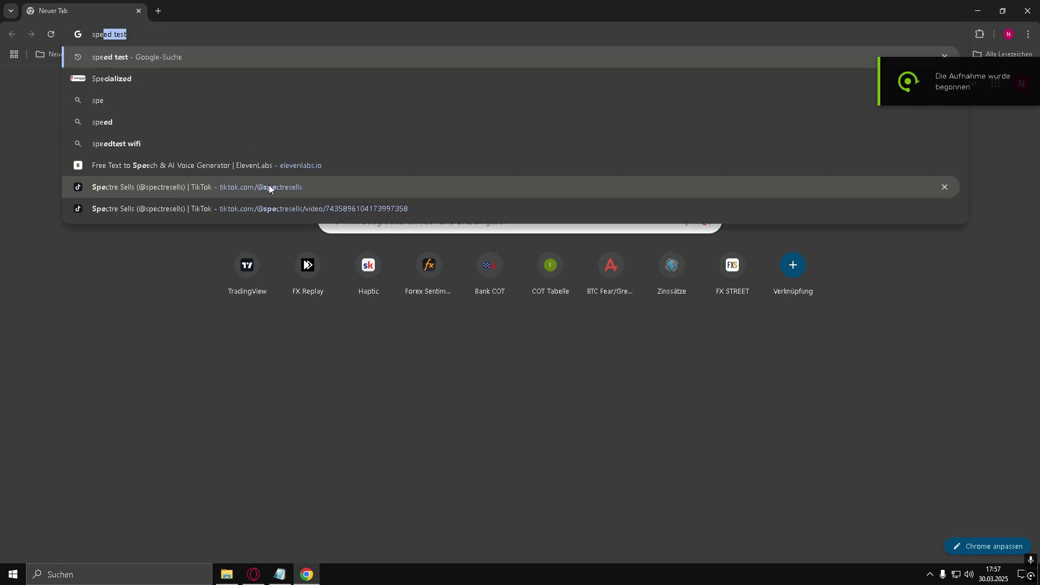
# - Search Google for 'speed test', then load exitlag.com from the ExitLag suggestion in a new tab
pyautogui.click(155, 57)
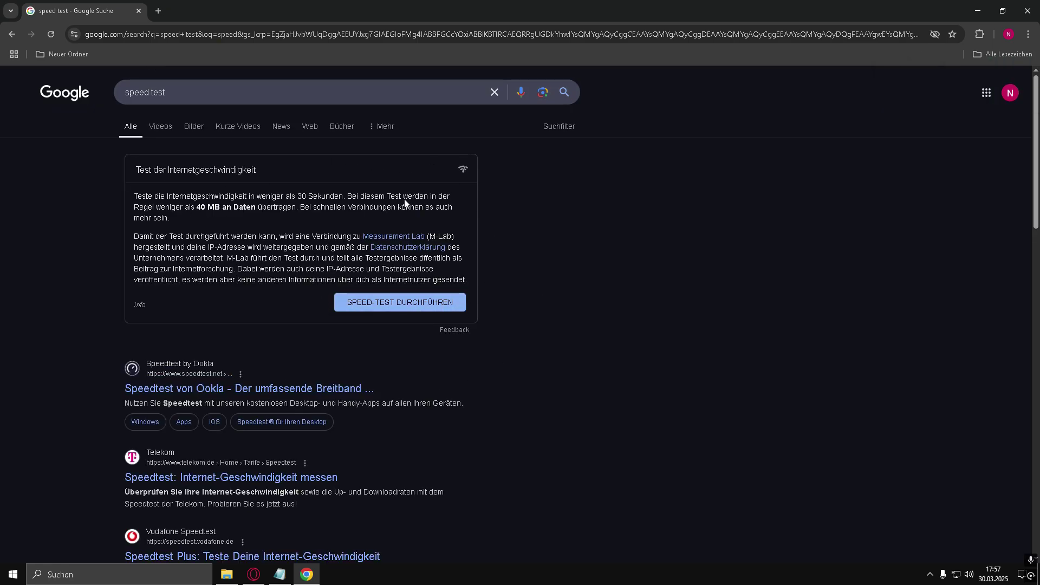
pyautogui.click(160, 10)
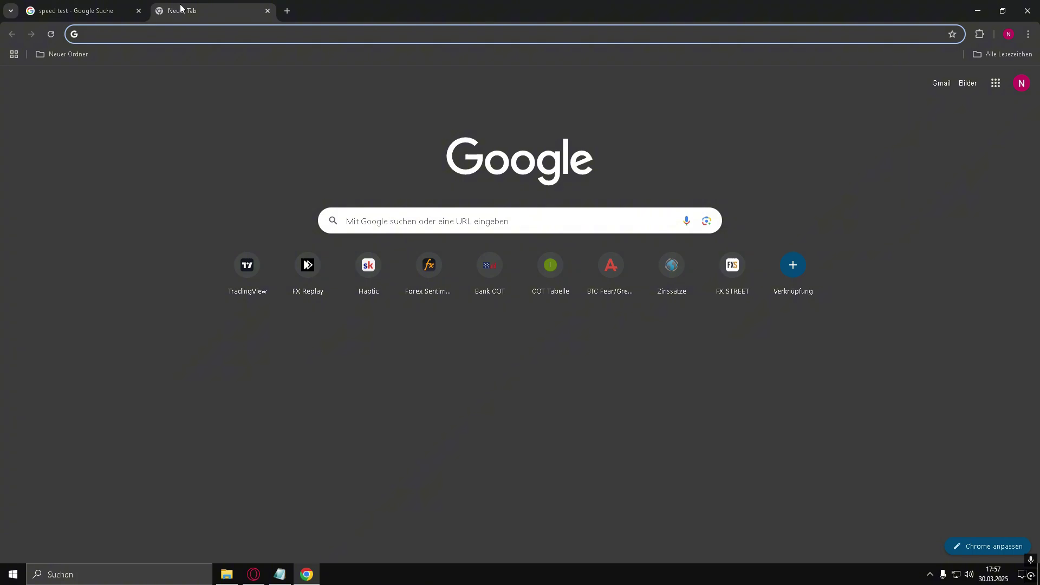
pyautogui.write('exitlag.com/de/partnerprogramm')
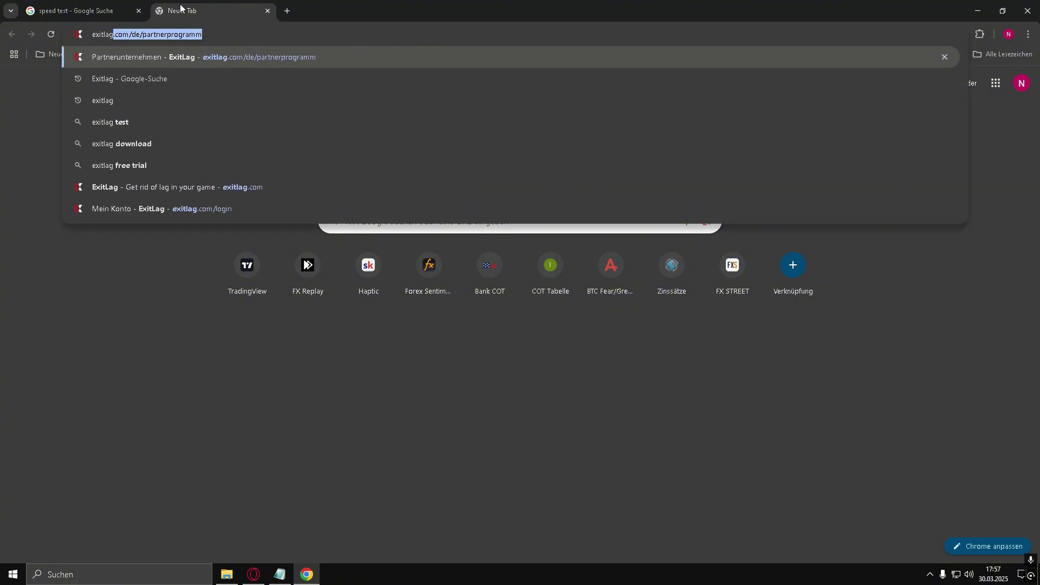
pyautogui.click(126, 78)
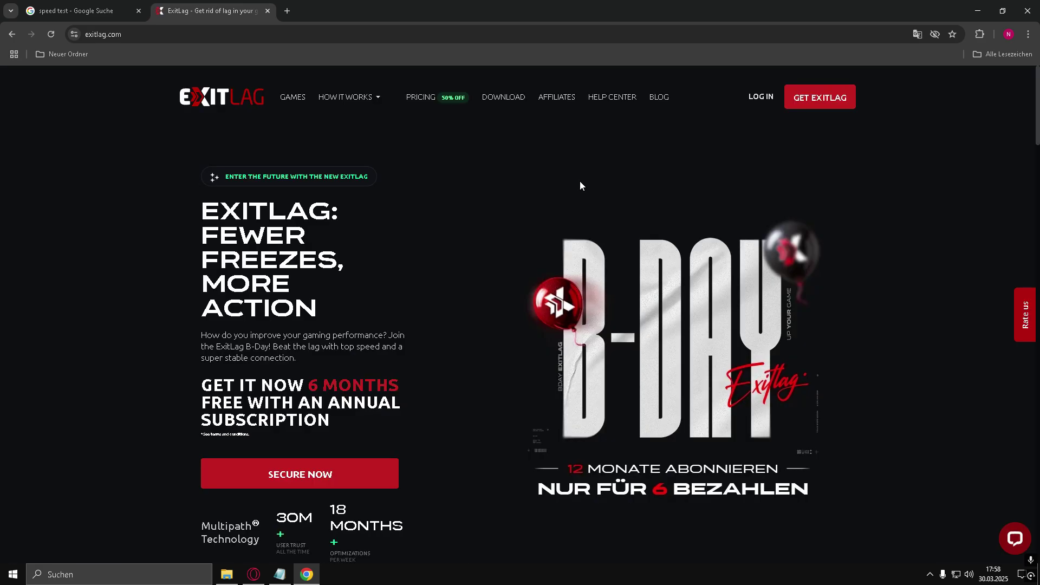
pyautogui.scroll(-1, 568, 172)
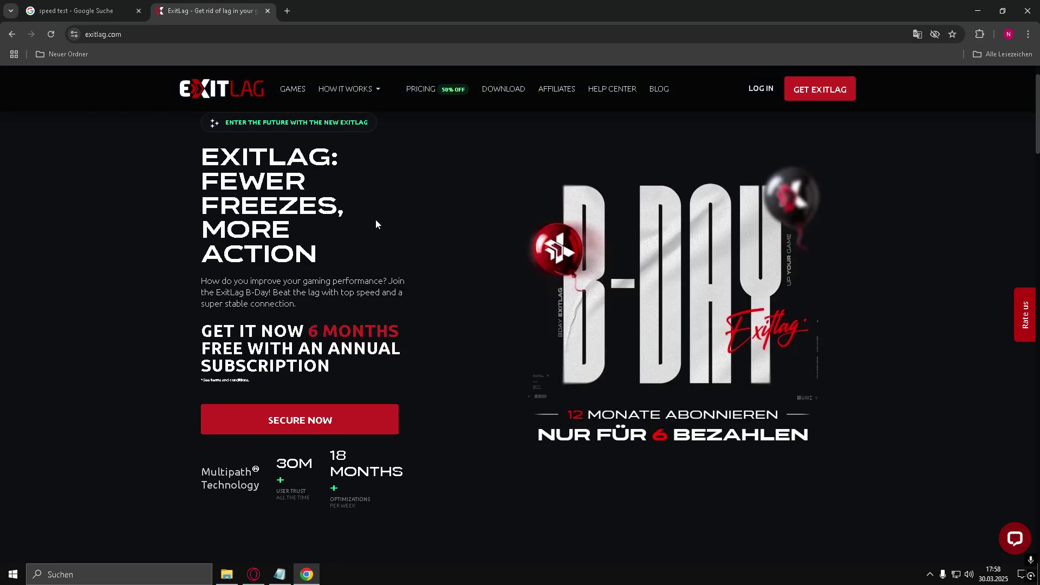
pyautogui.scroll(-1, 536, 309)
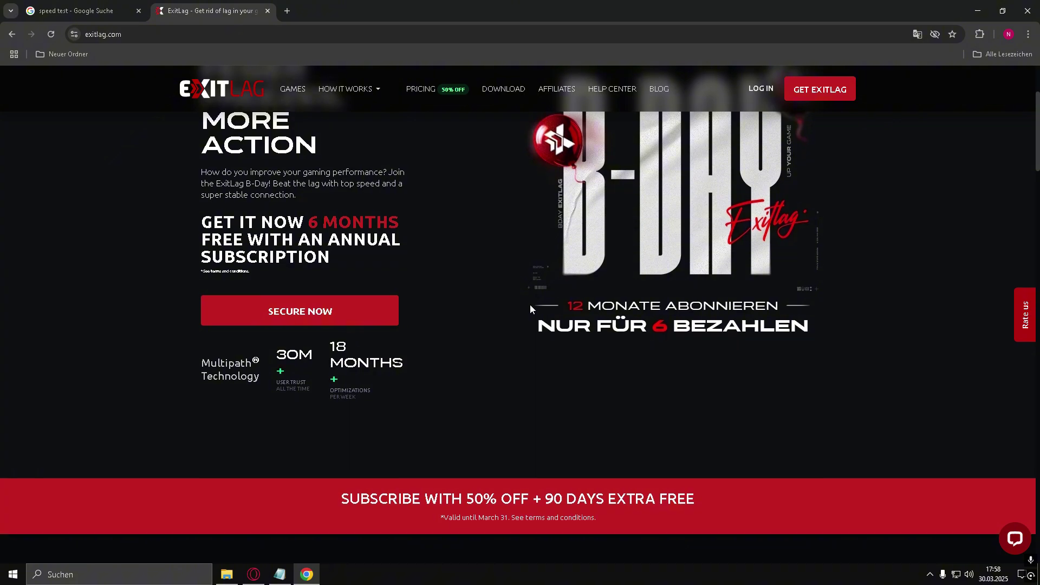
pyautogui.scroll(-2, 529, 307)
pyautogui.scroll(-1, 530, 307)
pyautogui.scroll(-2, 530, 307)
pyautogui.scroll(1, 530, 307)
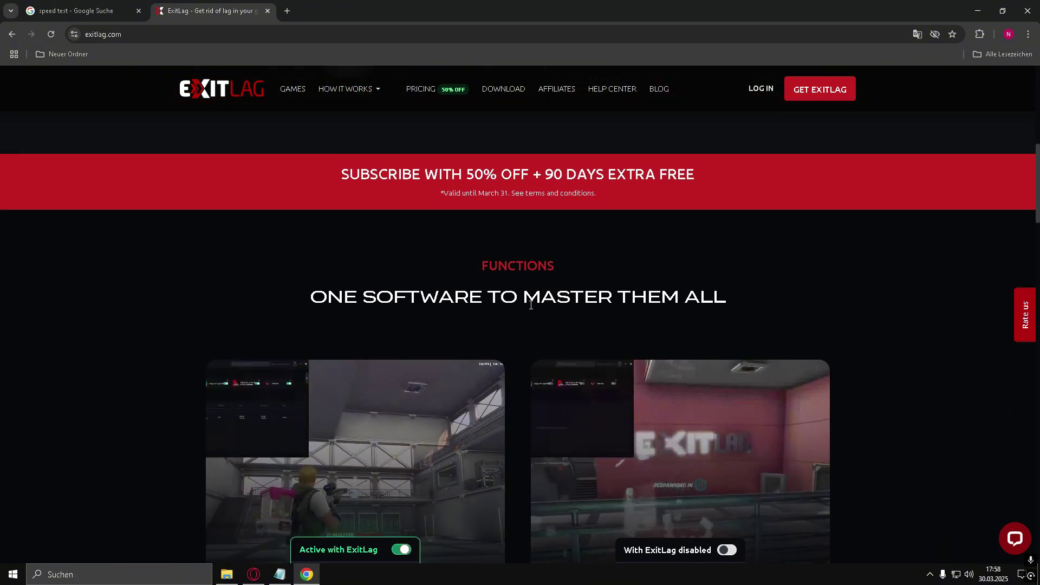
pyautogui.scroll(-1, 530, 307)
pyautogui.scroll(-1, 530, 307)
pyautogui.scroll(-1, 530, 307)
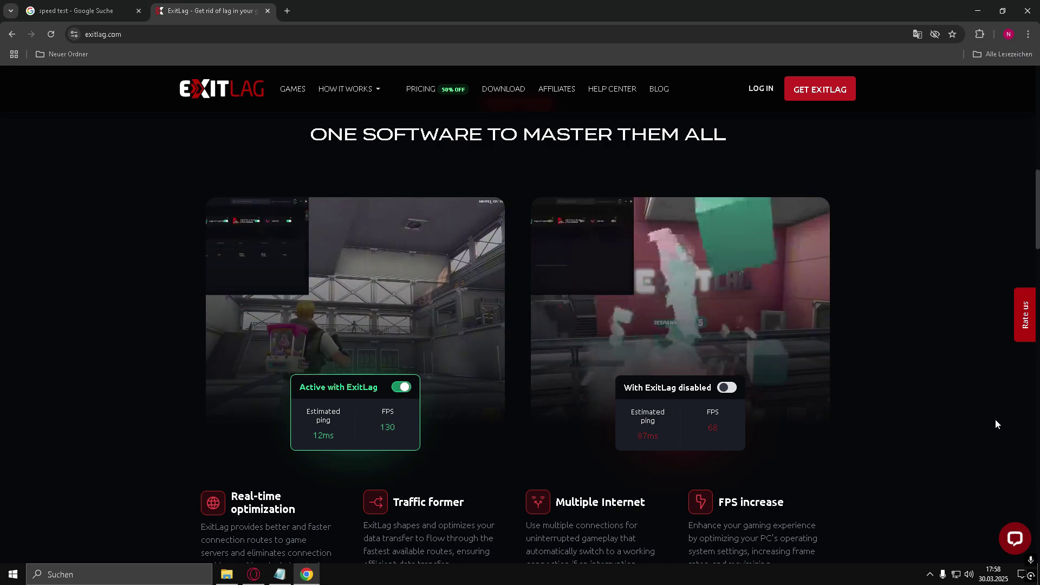
pyautogui.scroll(-1, 996, 423)
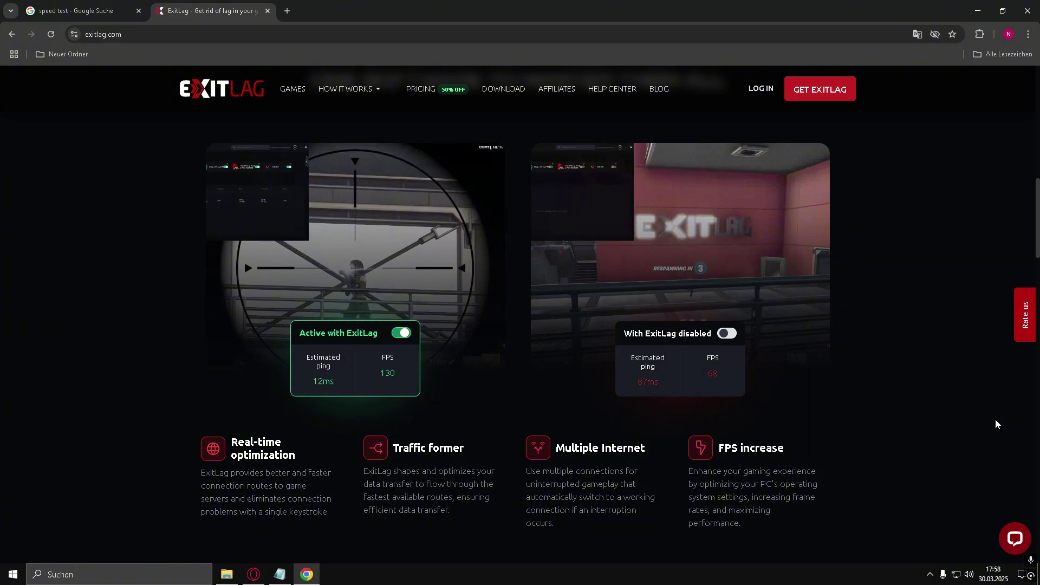
pyautogui.scroll(-1, 996, 423)
pyautogui.scroll(-1, 992, 422)
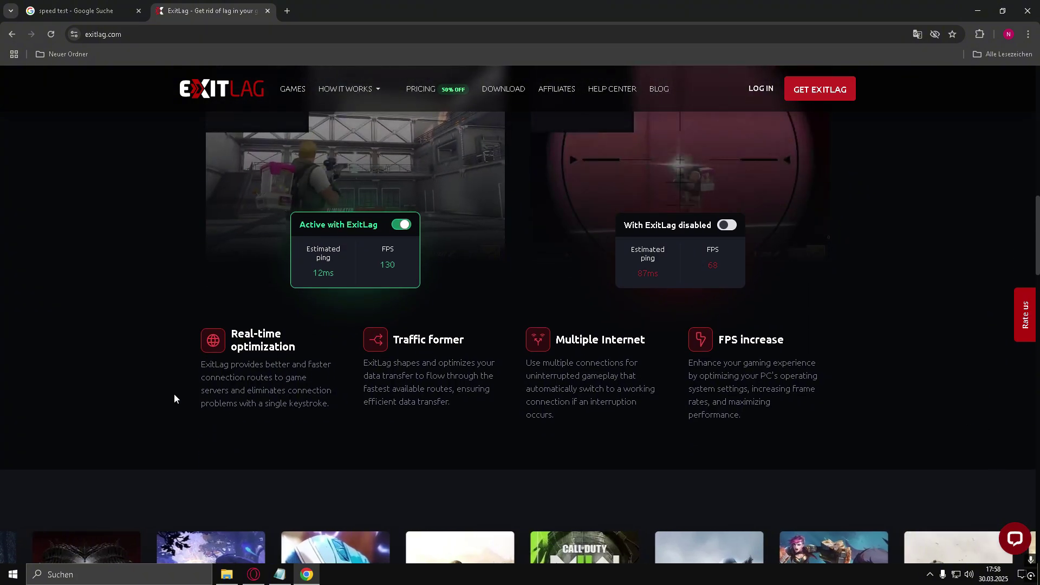